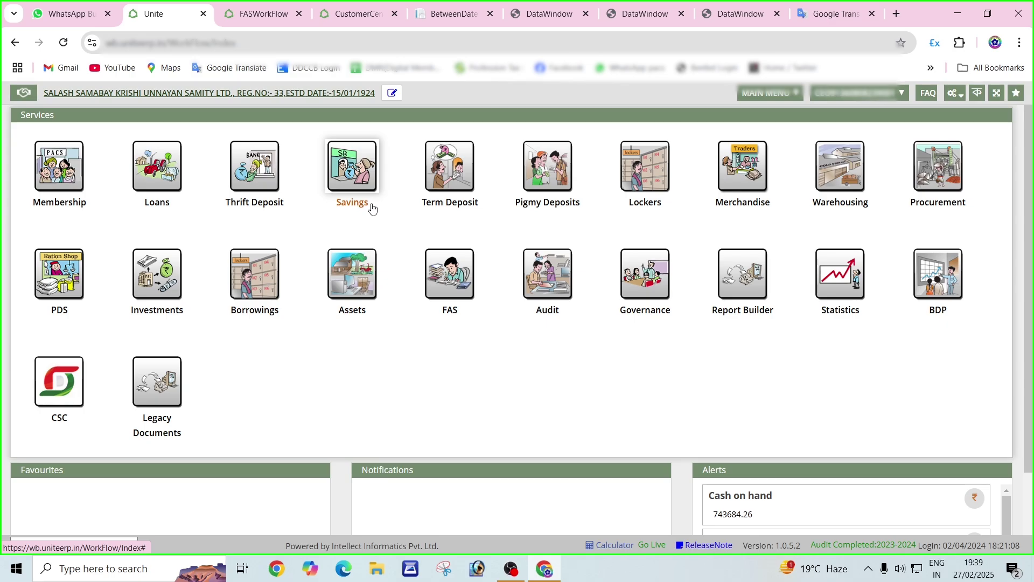
Open the Savings module and its Saving Deposit withdrawal form.
{"action": "left_click", "coordinate": [352, 177]}
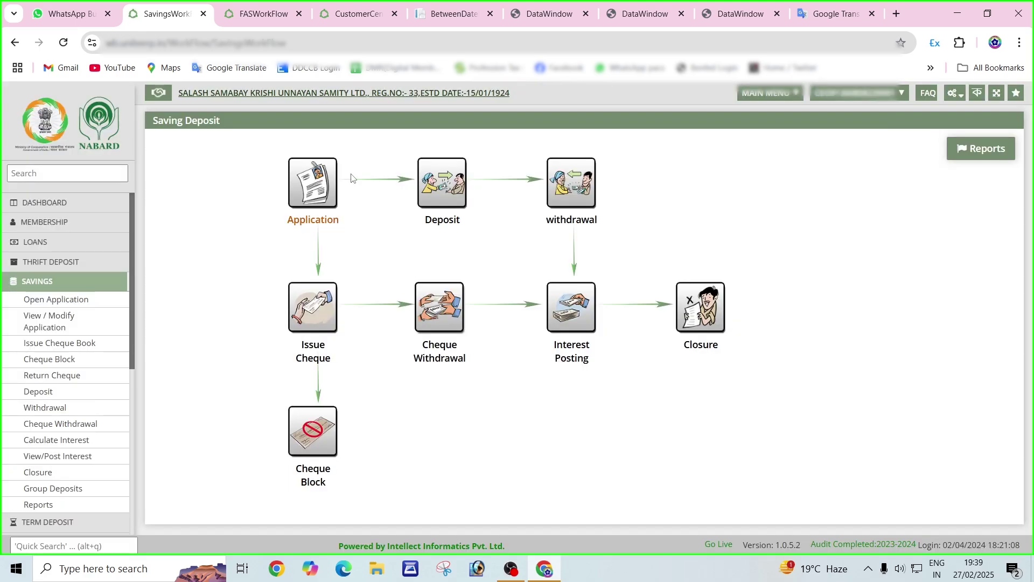
{"action": "left_click", "coordinate": [583, 193]}
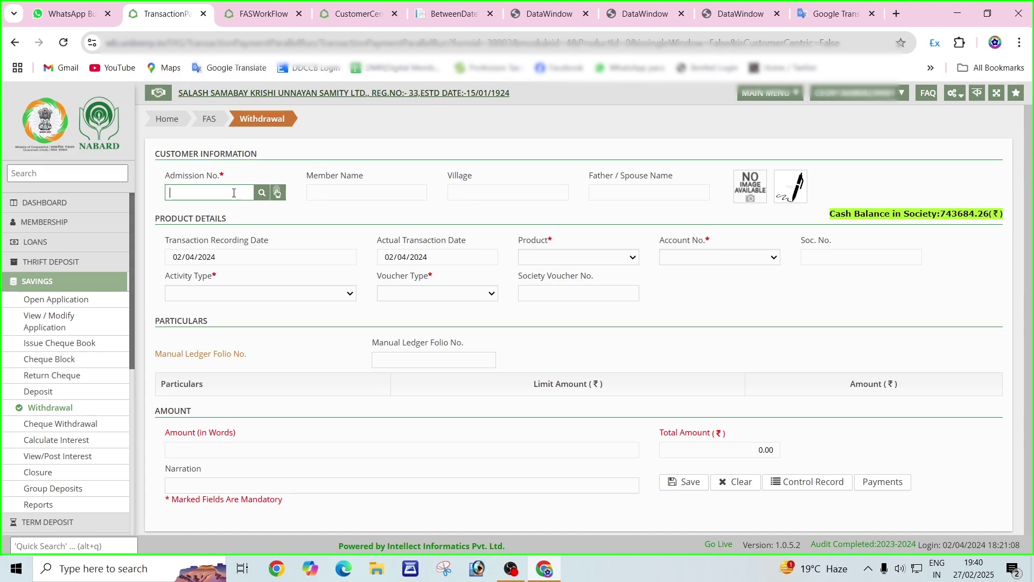
Search members by the society account number and pick the matching member from results page 2.
{"action": "left_click", "coordinate": [263, 192]}
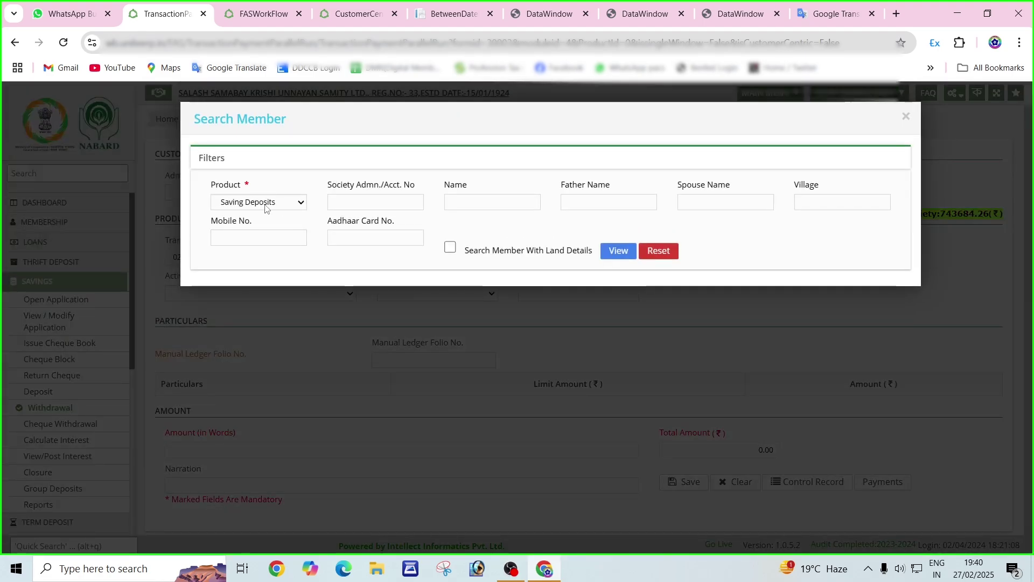
{"action": "left_click", "coordinate": [362, 205]}
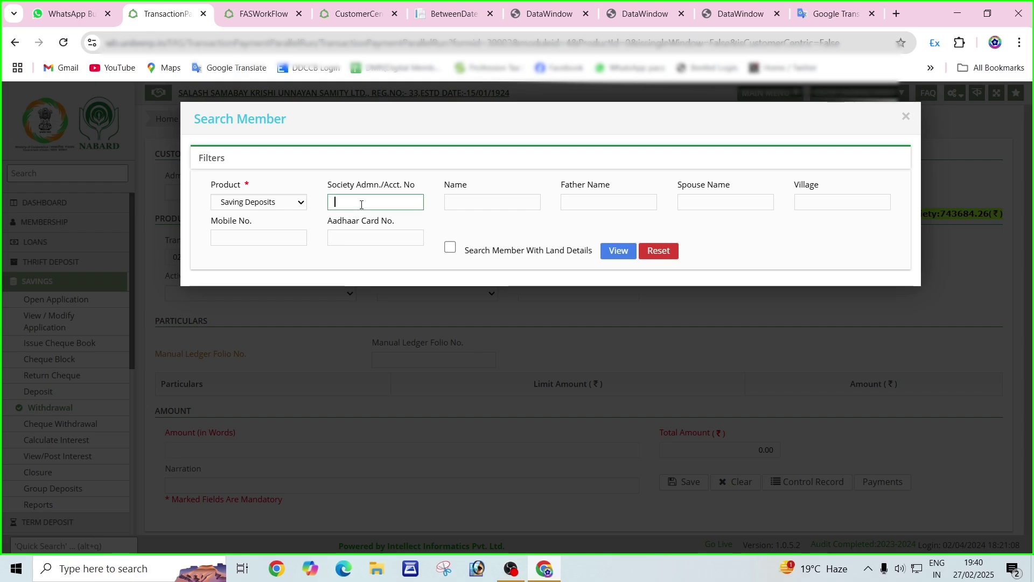
{"action": "left_click", "coordinate": [620, 252]}
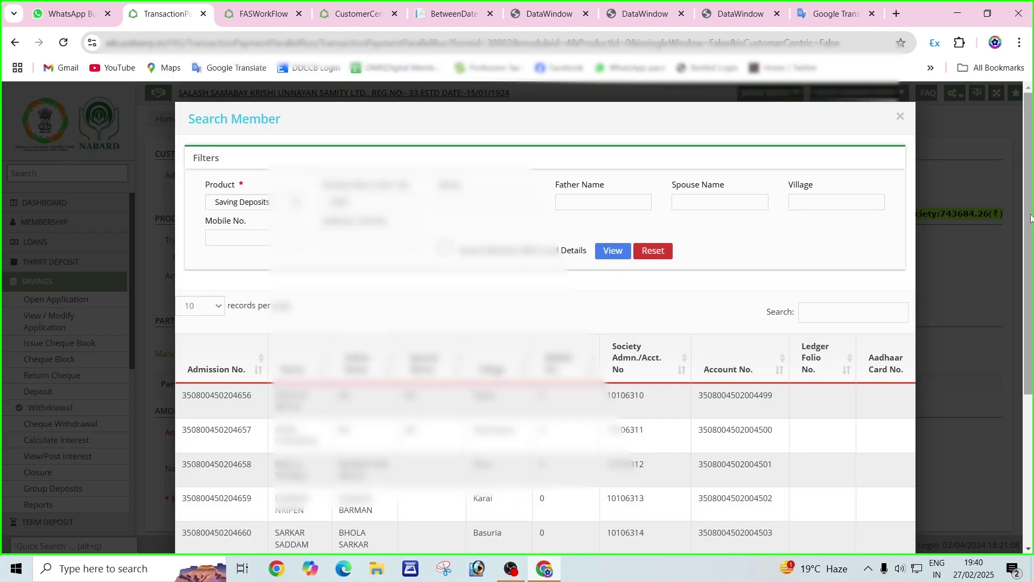
{"action": "left_click_drag", "start_coordinate": [1028, 239], "coordinate": [1032, 389]}
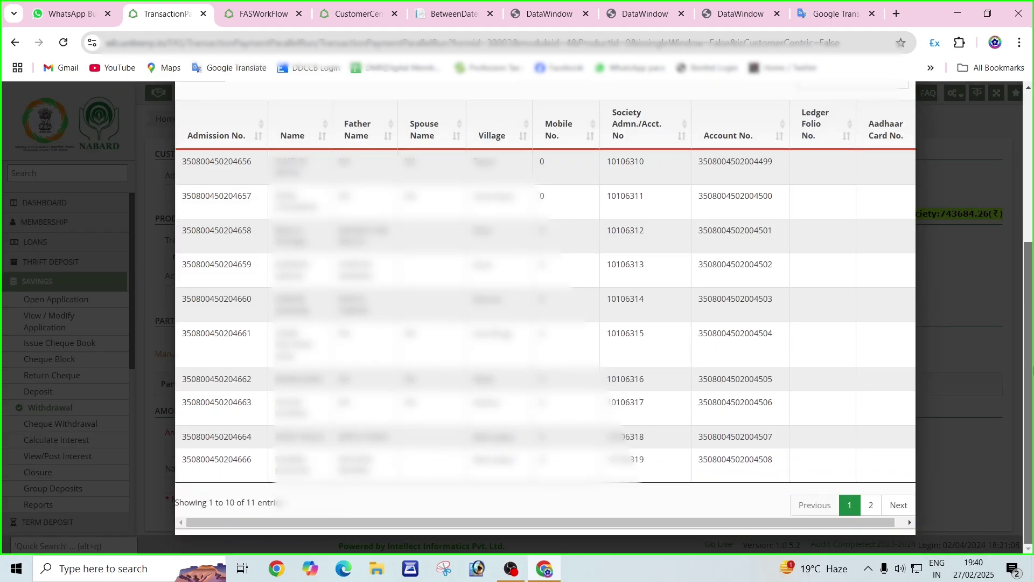
{"action": "left_click", "coordinate": [871, 506]}
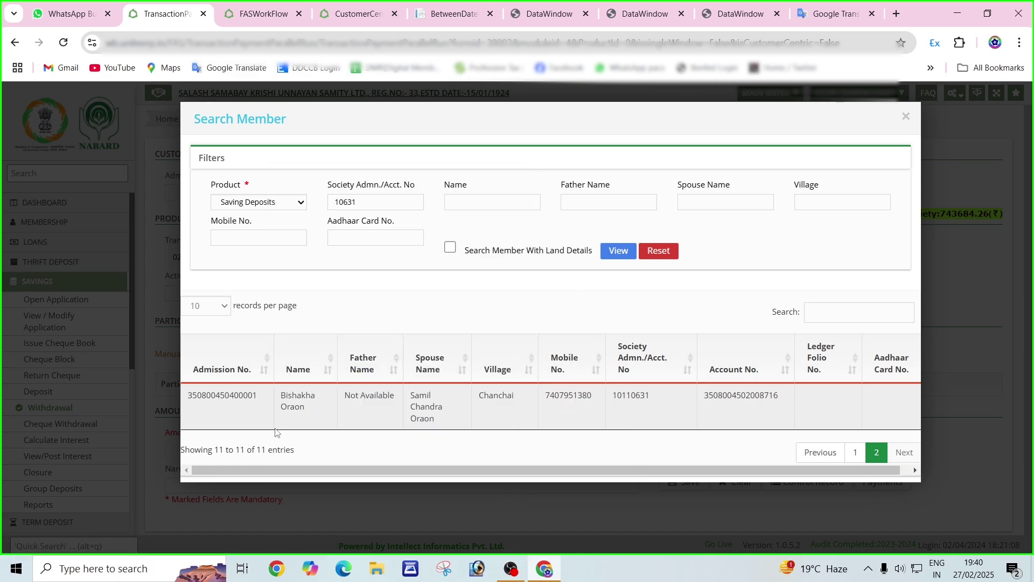
{"action": "left_click", "coordinate": [235, 404]}
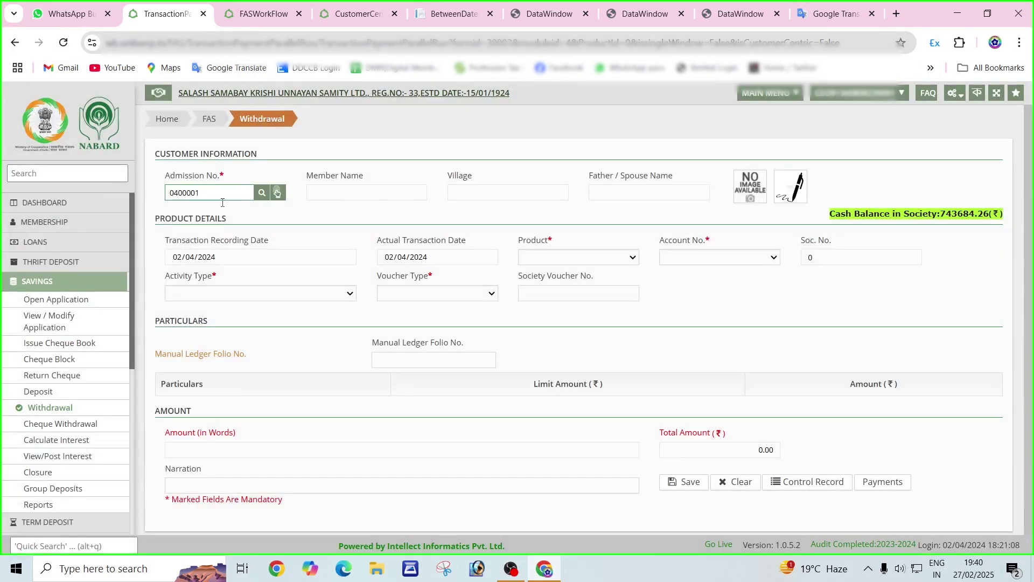
Load the member's details and confirm the Saving Deposits product, their account and the Withdrawal activity type.
{"action": "key", "text": "Tab"}
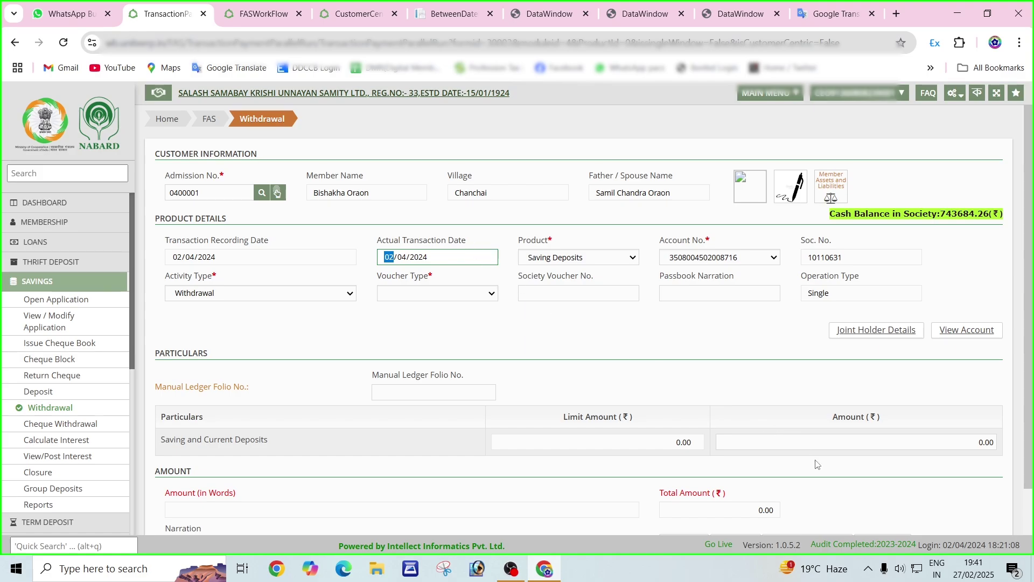
{"action": "left_click", "coordinate": [991, 549]}
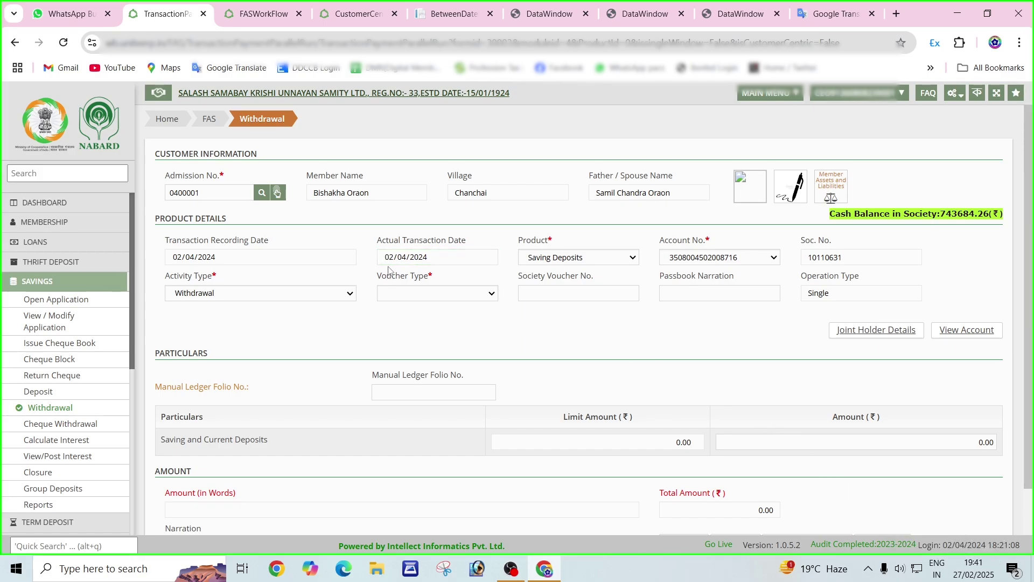
{"action": "left_click", "coordinate": [562, 261]}
{"action": "left_click", "coordinate": [560, 272]}
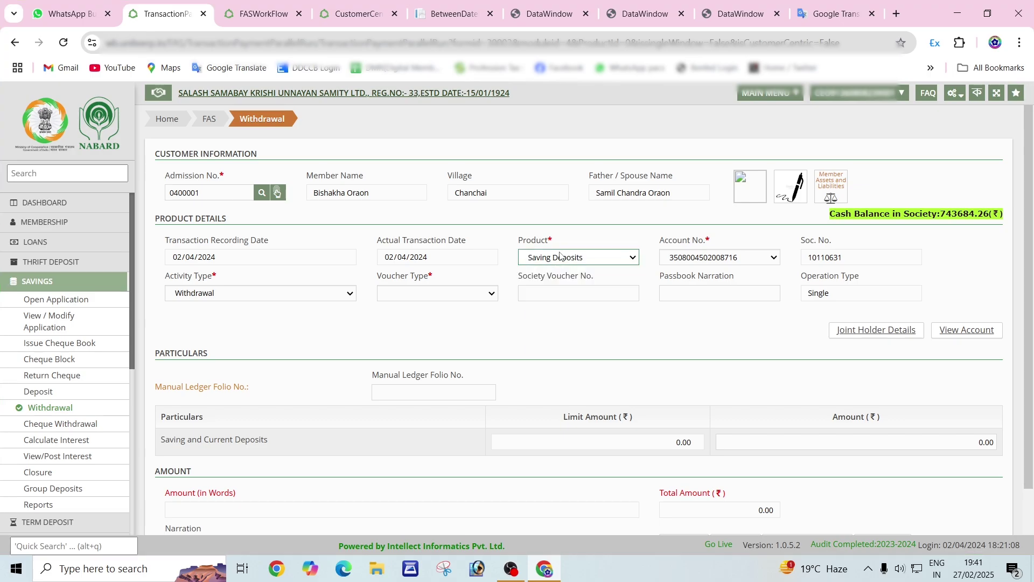
{"action": "left_click", "coordinate": [720, 261]}
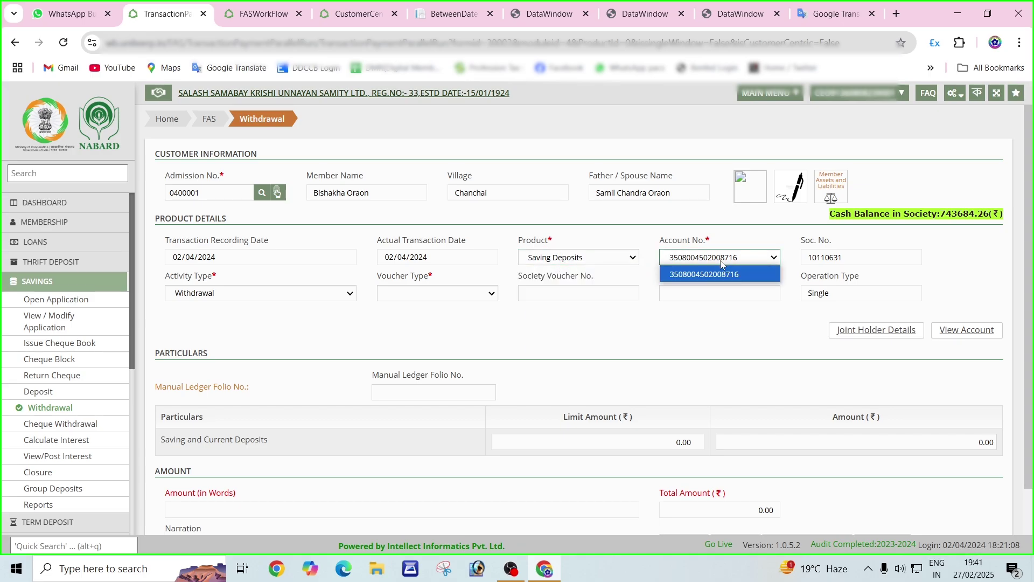
{"action": "left_click", "coordinate": [721, 264]}
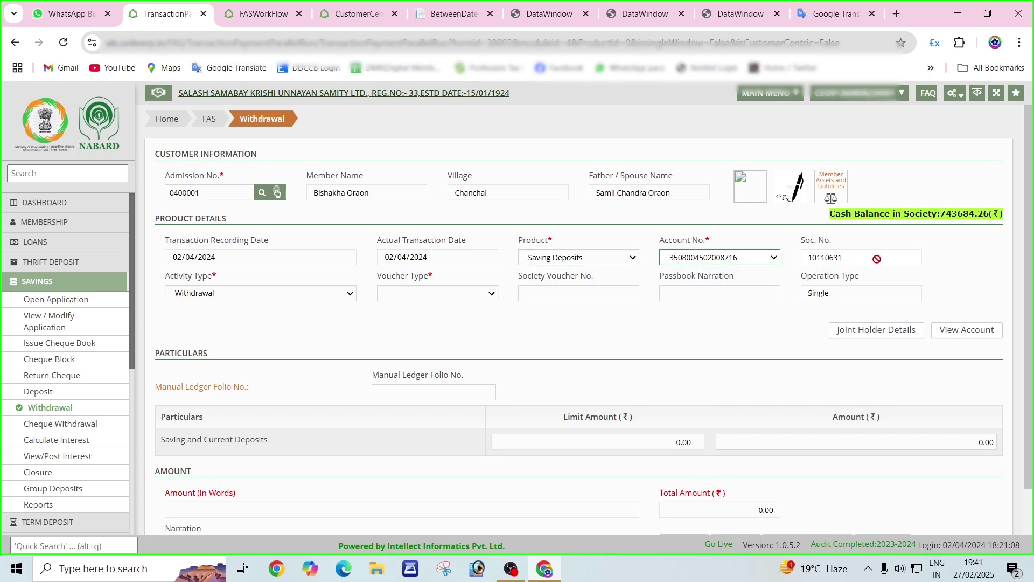
{"action": "left_click", "coordinate": [260, 297]}
{"action": "left_click", "coordinate": [260, 300]}
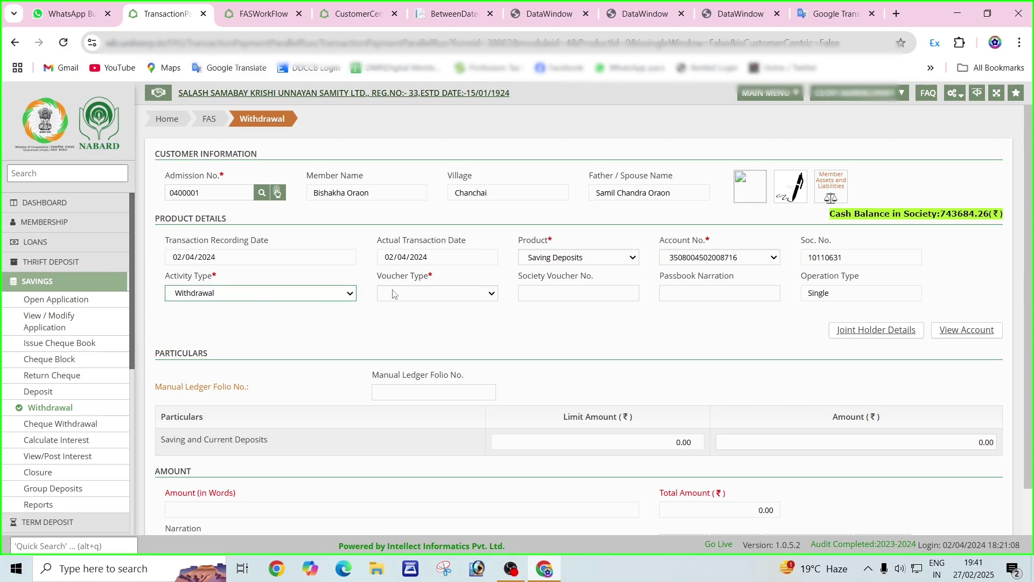
Set the voucher type to Cash and the passbook narration to 'To Cash Self'.
{"action": "left_click", "coordinate": [416, 293]}
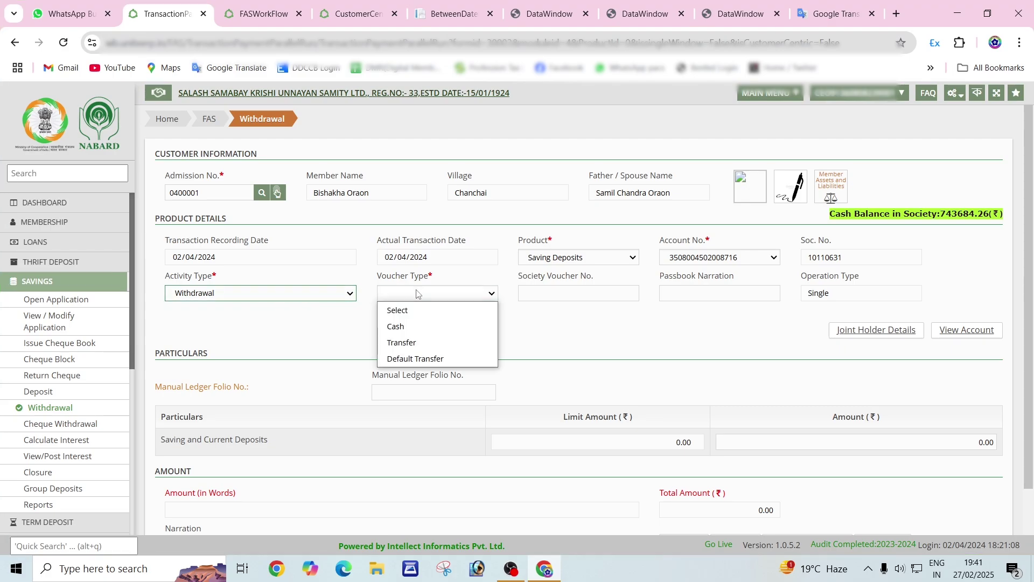
{"action": "left_click", "coordinate": [426, 330]}
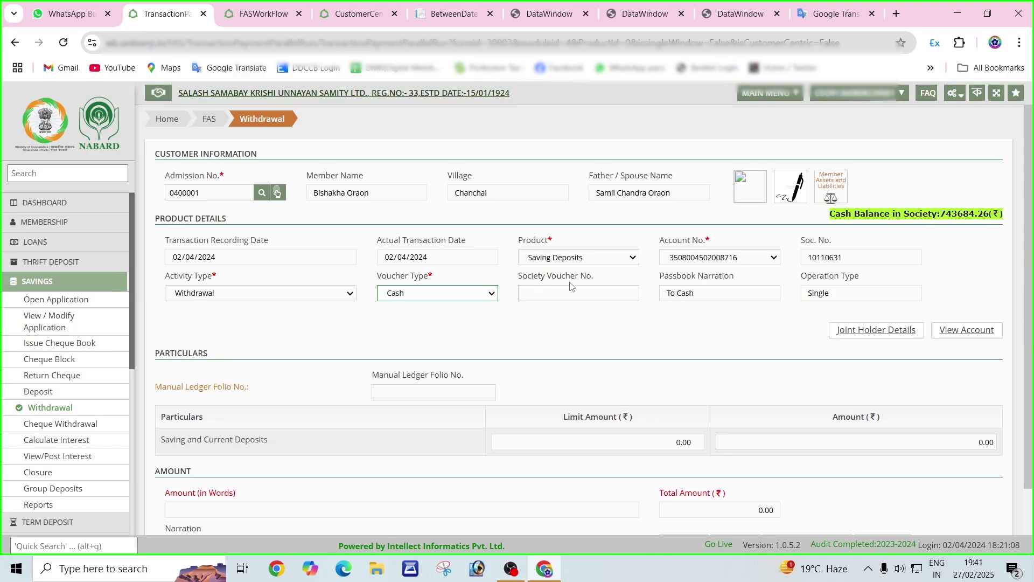
{"action": "left_click", "coordinate": [586, 288]}
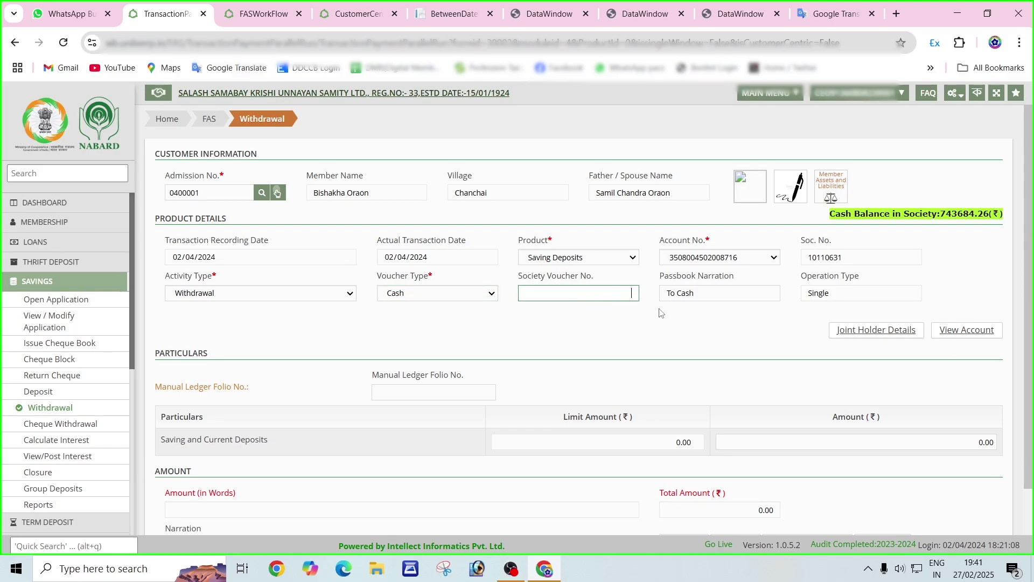
{"action": "left_click", "coordinate": [686, 289]}
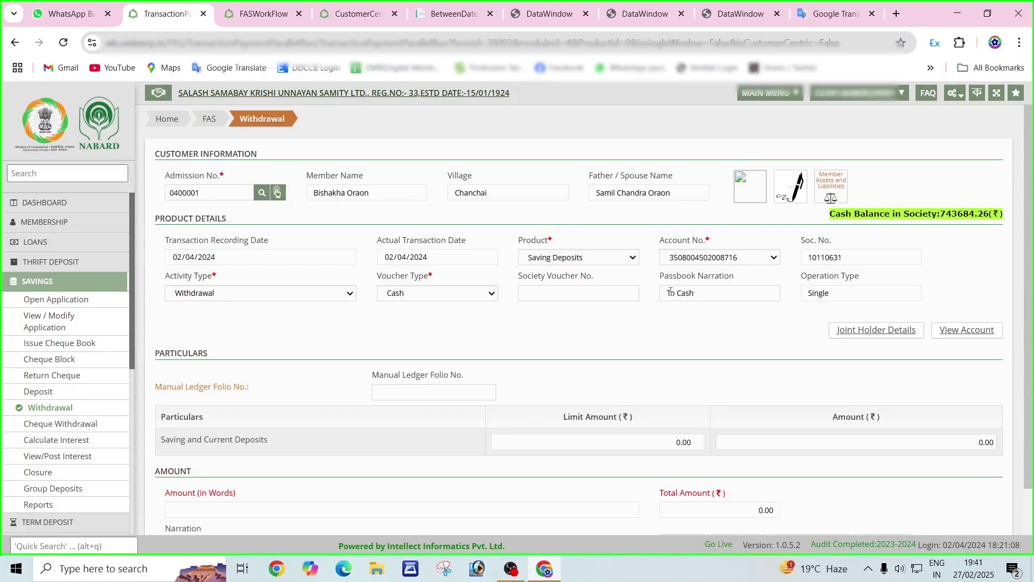
{"action": "left_click", "coordinate": [715, 297]}
{"action": "type", "text": "Self"}
{"action": "key", "text": "Tab"}
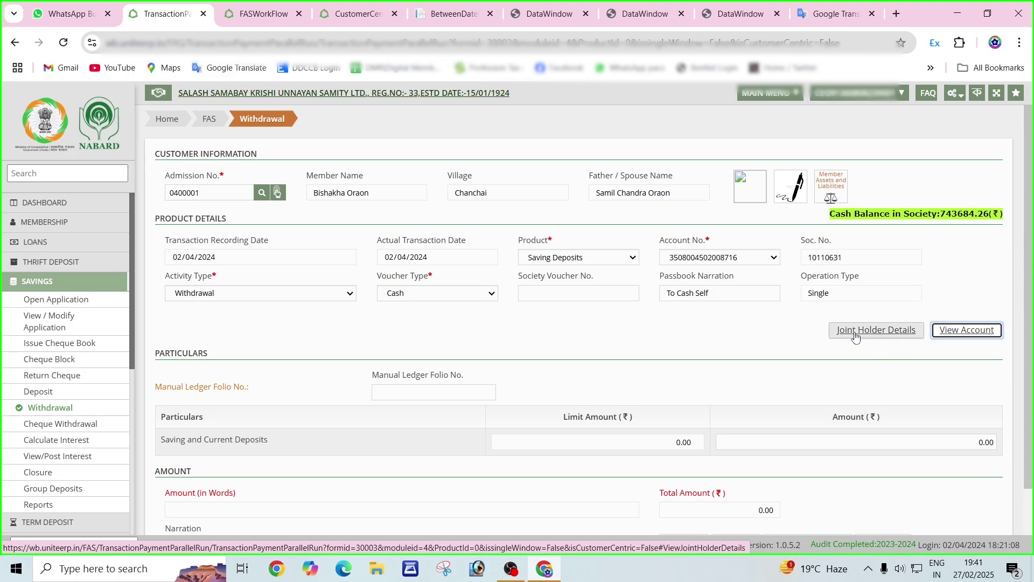
{"action": "left_click", "coordinate": [955, 337]}
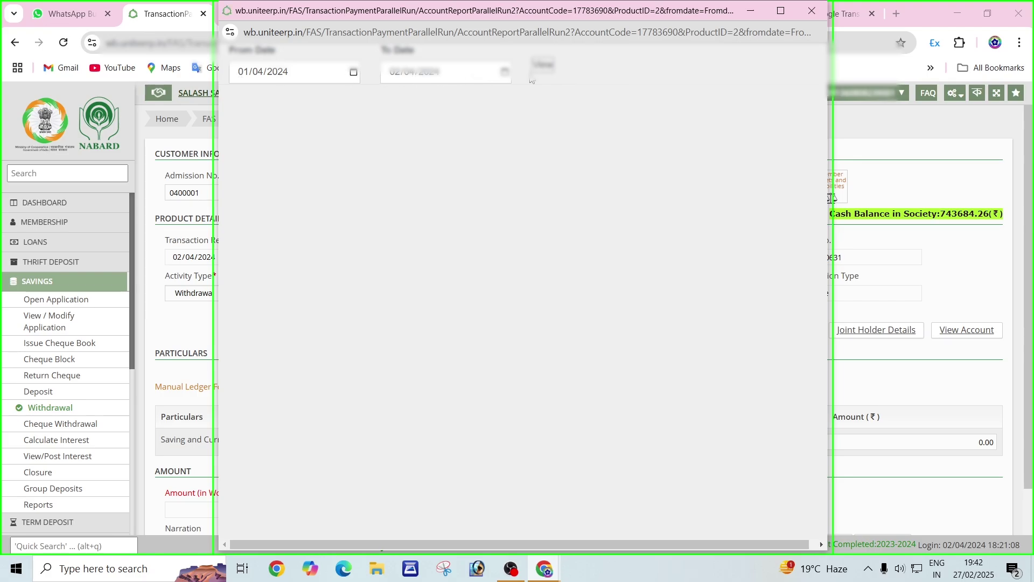
{"action": "left_click", "coordinate": [544, 65]}
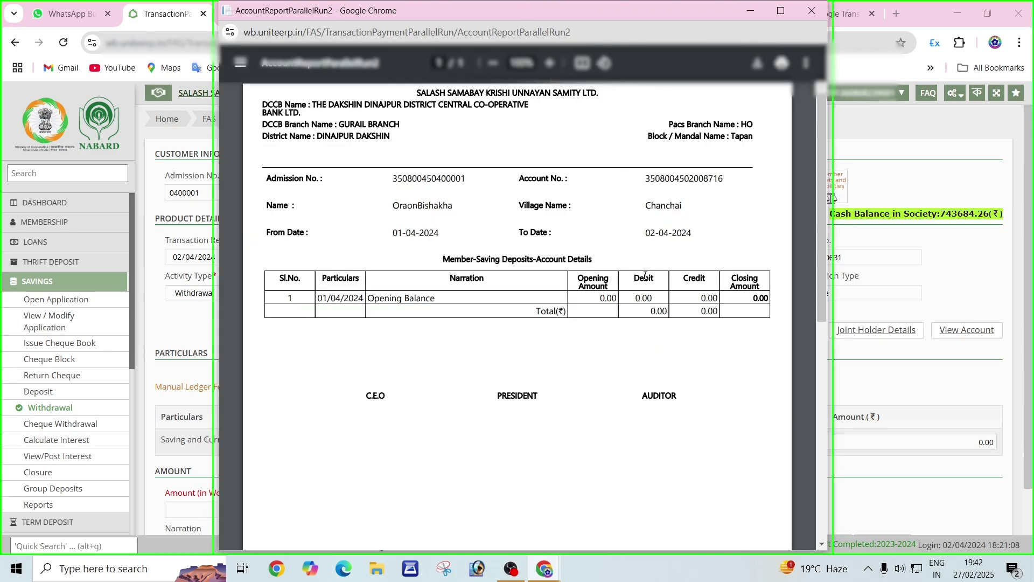
{"action": "left_click", "coordinate": [809, 16]}
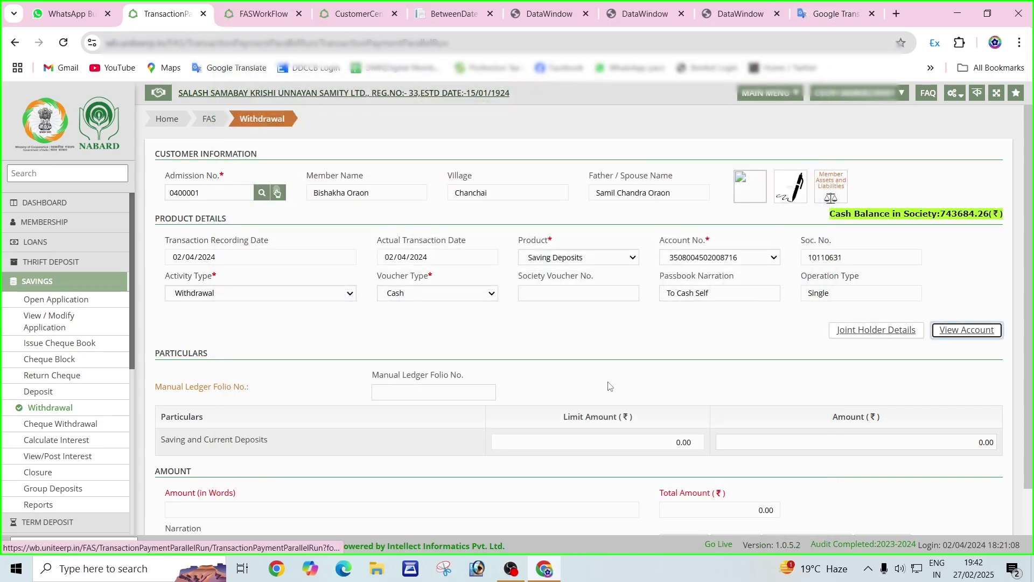
Replace the 0.00 Saving and Current Deposits amount with 10000, giving Total Amount 10000.00.
{"action": "key", "text": "Tab"}
{"action": "key", "text": "Tab"}
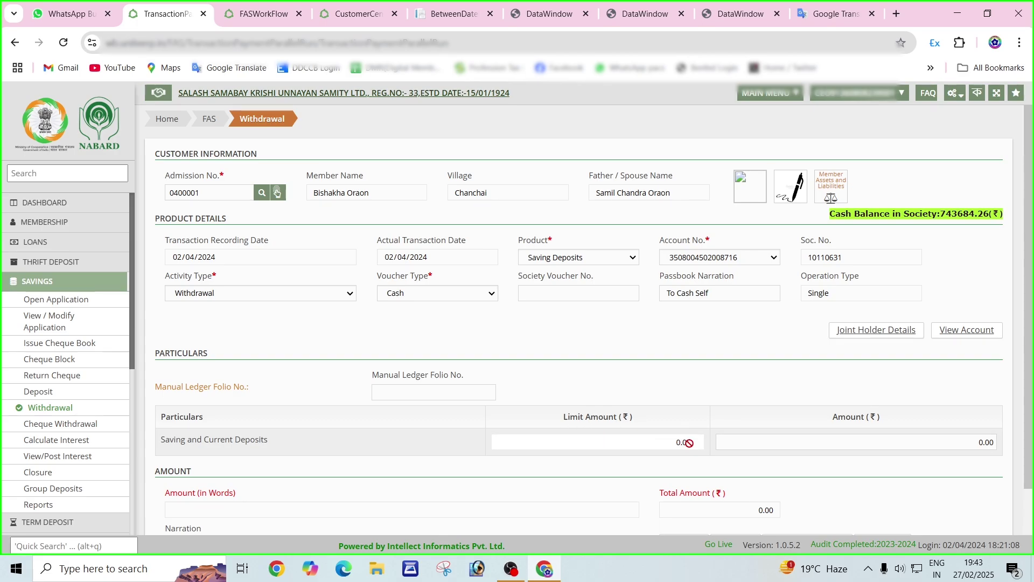
{"action": "left_click", "coordinate": [765, 445]}
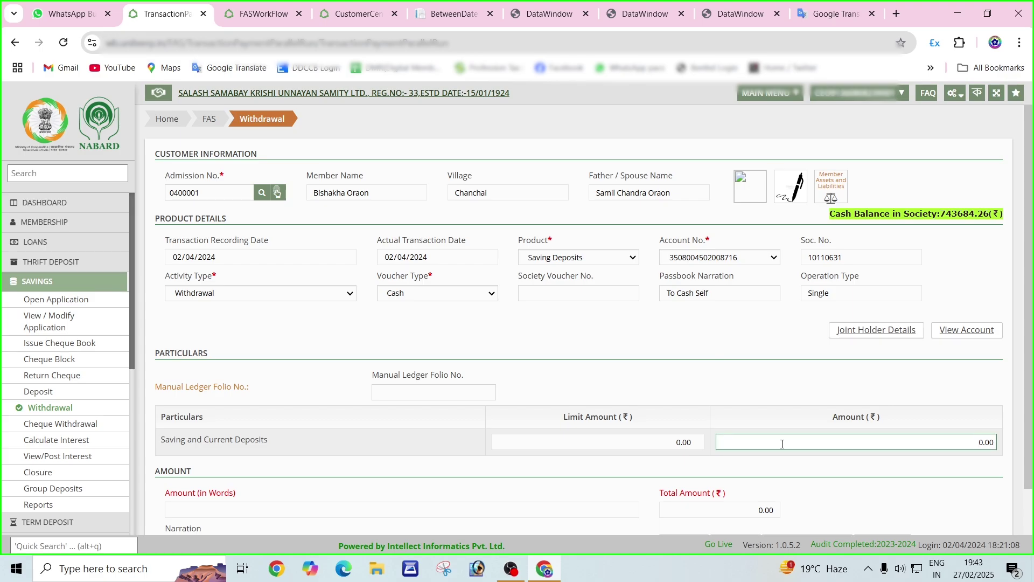
{"action": "double_click", "coordinate": [965, 440]}
{"action": "key", "text": "BackSpace"}
{"action": "left_click", "coordinate": [980, 450]}
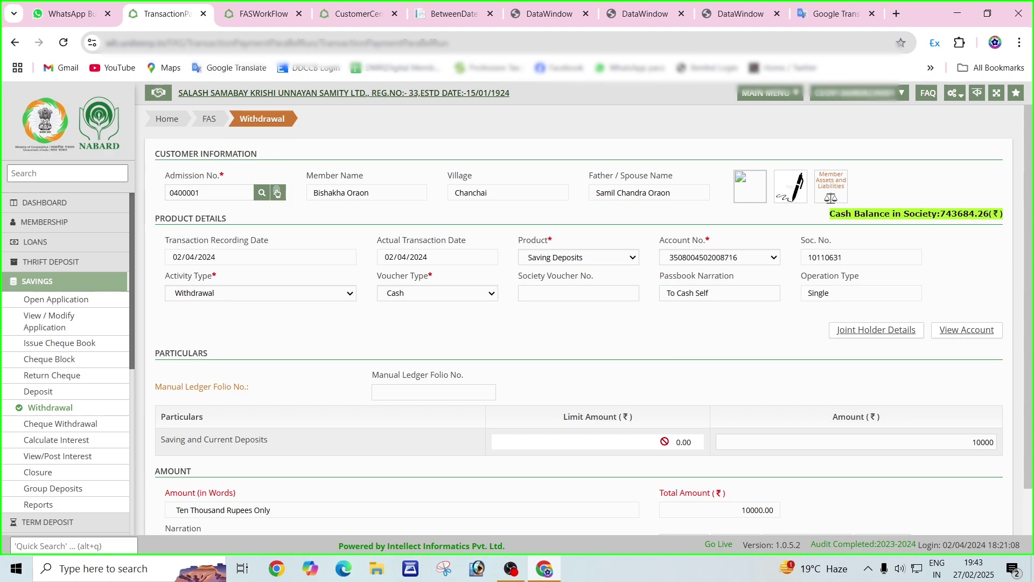
Look up the member's admission number on the Customer Centric page to show the ₹23996 Saving Deposits balance.
{"action": "left_click", "coordinate": [334, 14]}
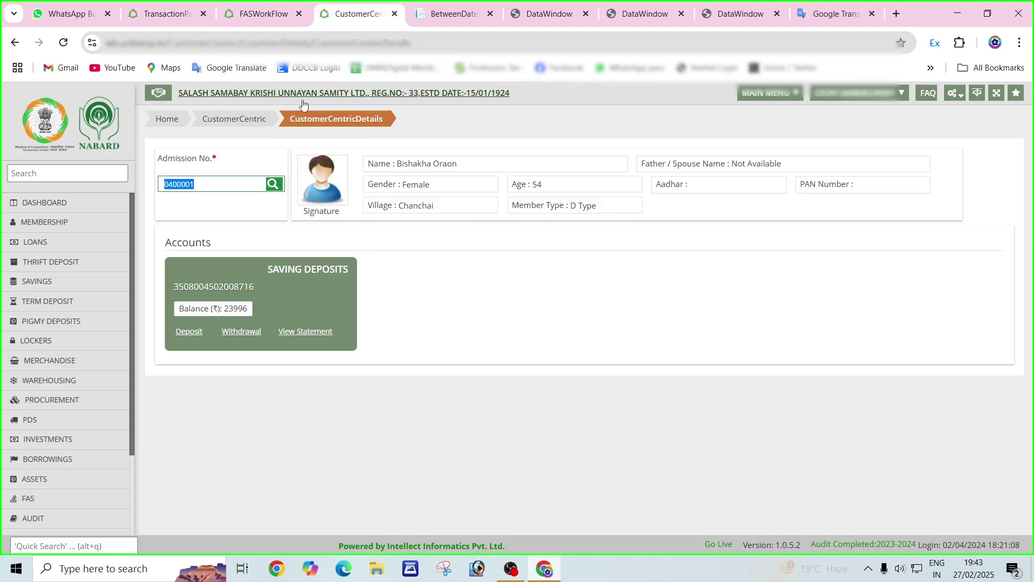
{"action": "left_click", "coordinate": [219, 184]}
{"action": "key", "text": "BackSpace"}
{"action": "key", "text": "BackSpace"}
{"action": "key", "text": "BackSpace"}
{"action": "key", "text": "BackSpace"}
{"action": "key", "text": "BackSpace"}
{"action": "key", "text": "BackSpace"}
{"action": "key", "text": "BackSpace"}
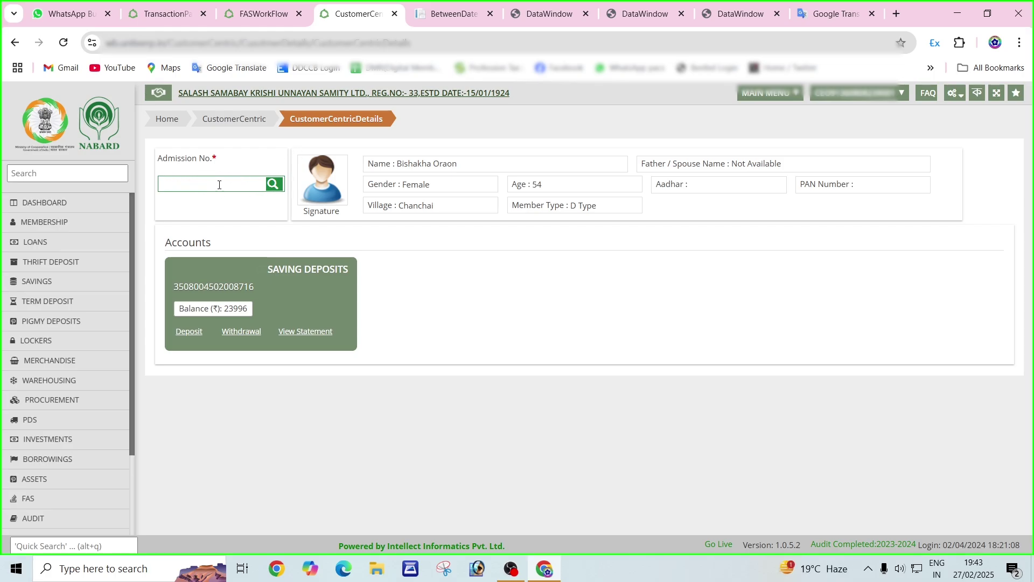
{"action": "left_click", "coordinate": [232, 205]}
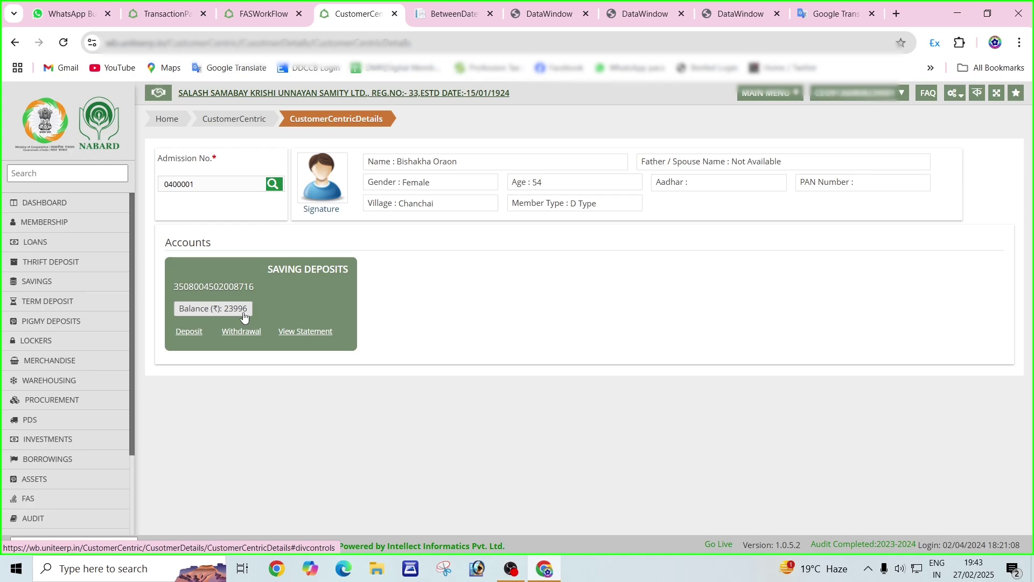
Start a withdrawal from the Saving Deposits account card and save the ₹10000 cash entry, confirming with Yes.
{"action": "left_click", "coordinate": [241, 331]}
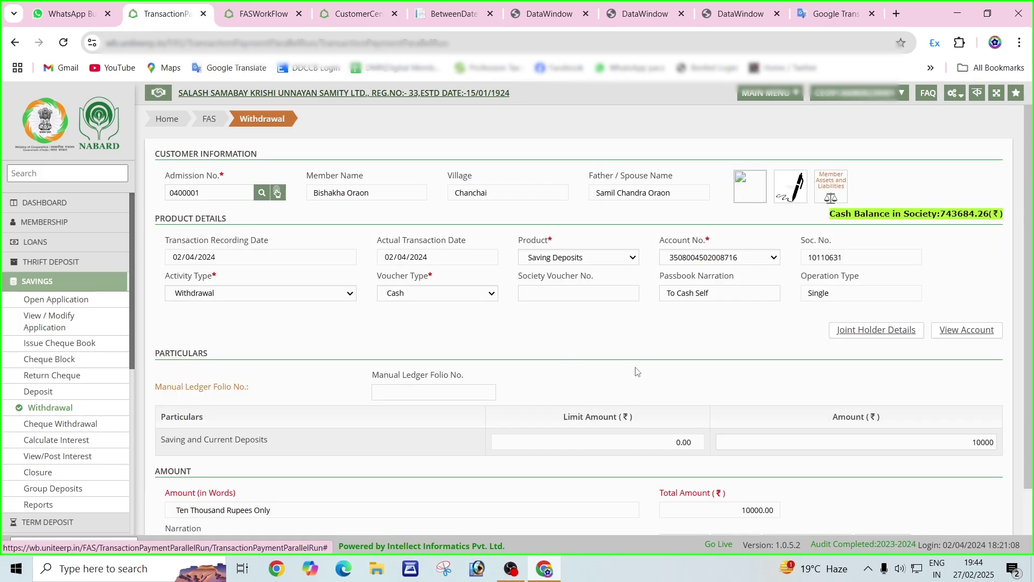
{"action": "scroll", "coordinate": [808, 491], "scroll_direction": "down", "scroll_amount": 2}
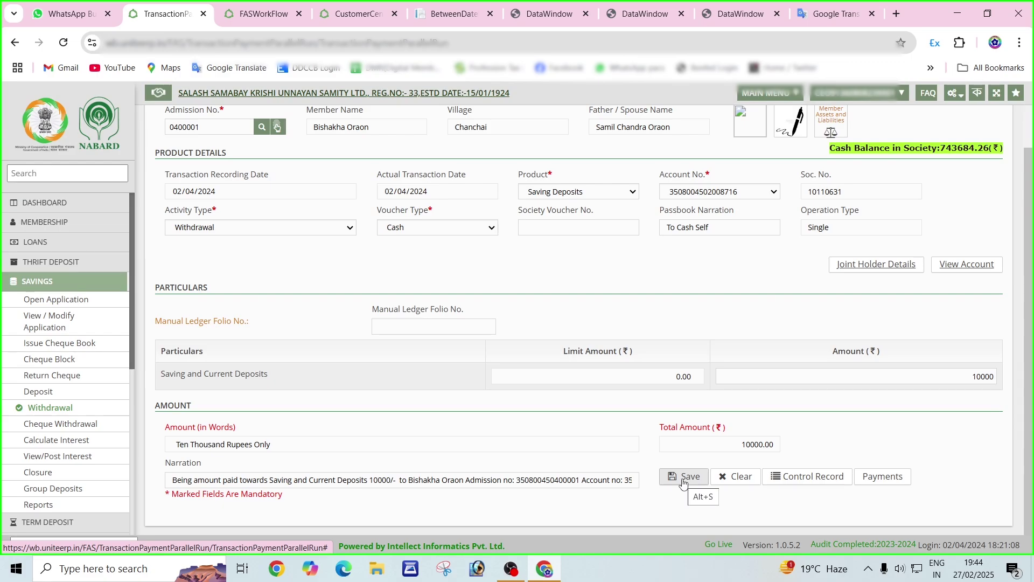
{"action": "left_click", "coordinate": [682, 486]}
{"action": "left_click", "coordinate": [672, 478]}
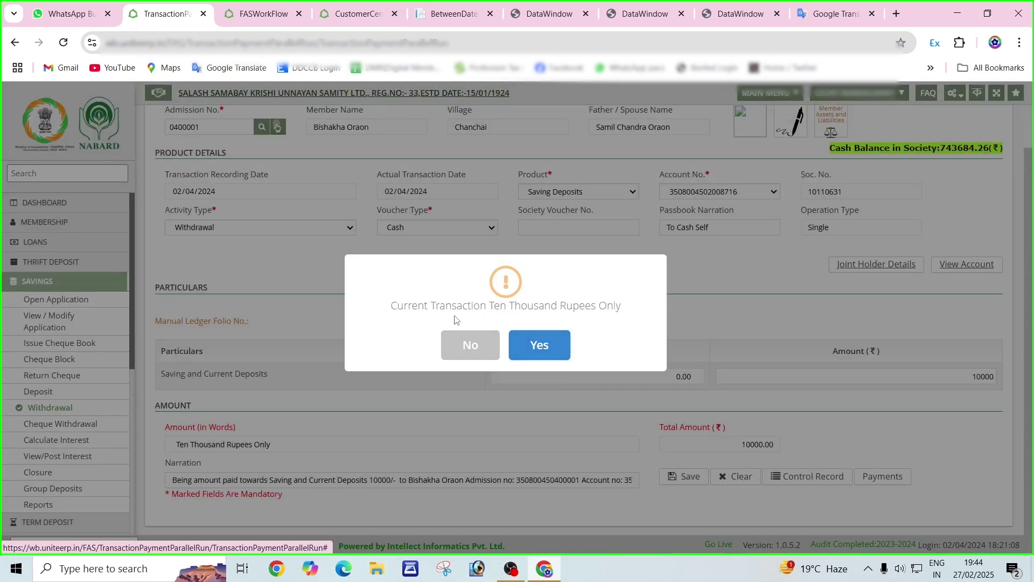
{"action": "left_click", "coordinate": [559, 346]}
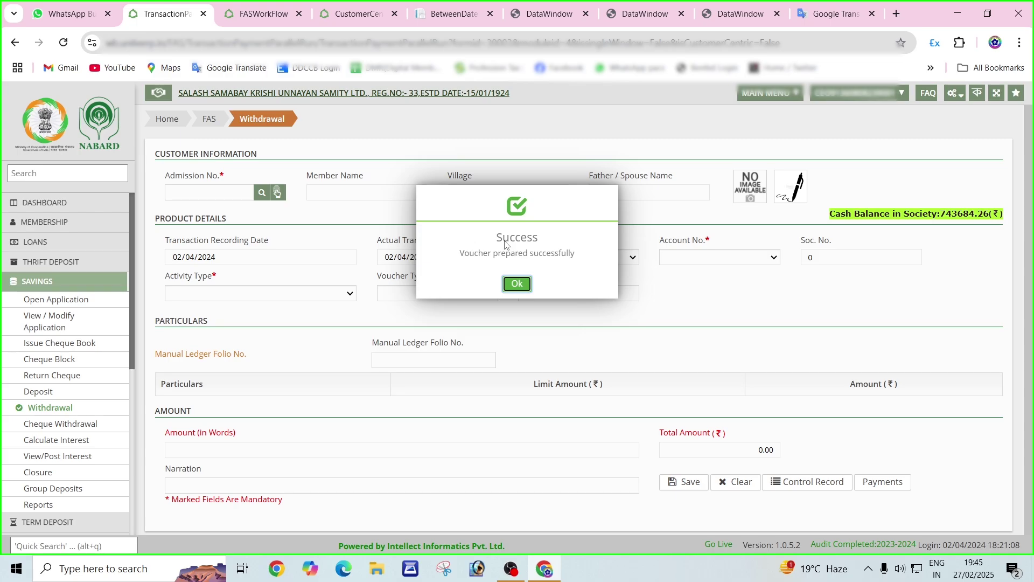
Review Voucher No. 43 with its 10000.00 payment amount, then close the voucher preview.
{"action": "left_click", "coordinate": [517, 284]}
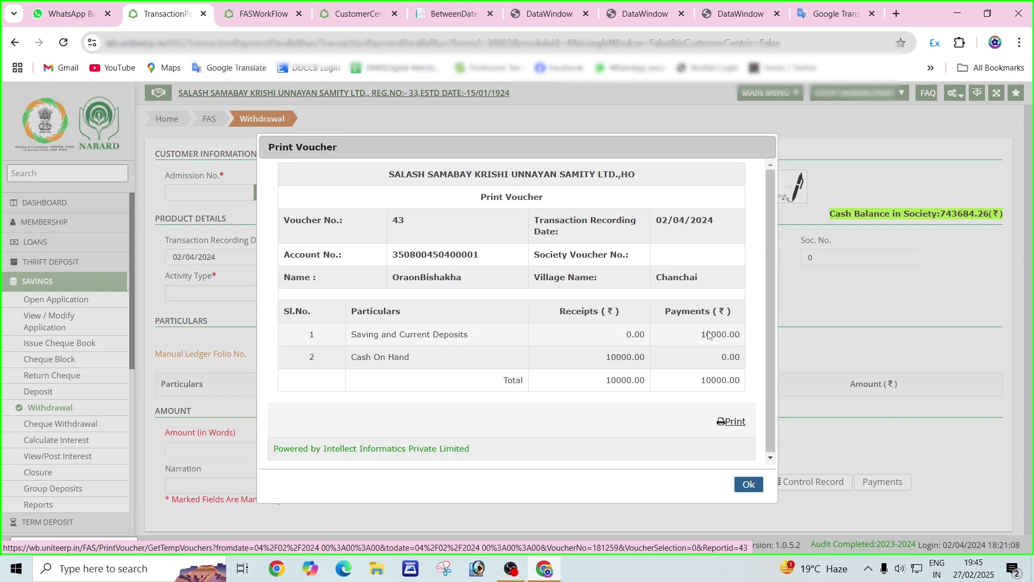
{"action": "left_click_drag", "start_coordinate": [711, 335], "coordinate": [347, 337]}
{"action": "left_click", "coordinate": [377, 336]}
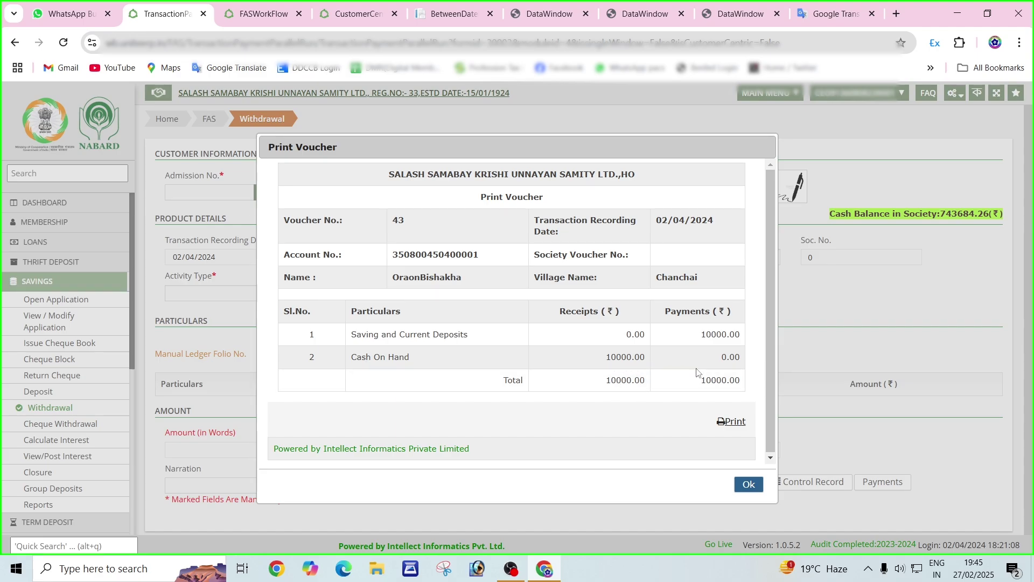
{"action": "left_click", "coordinate": [748, 484]}
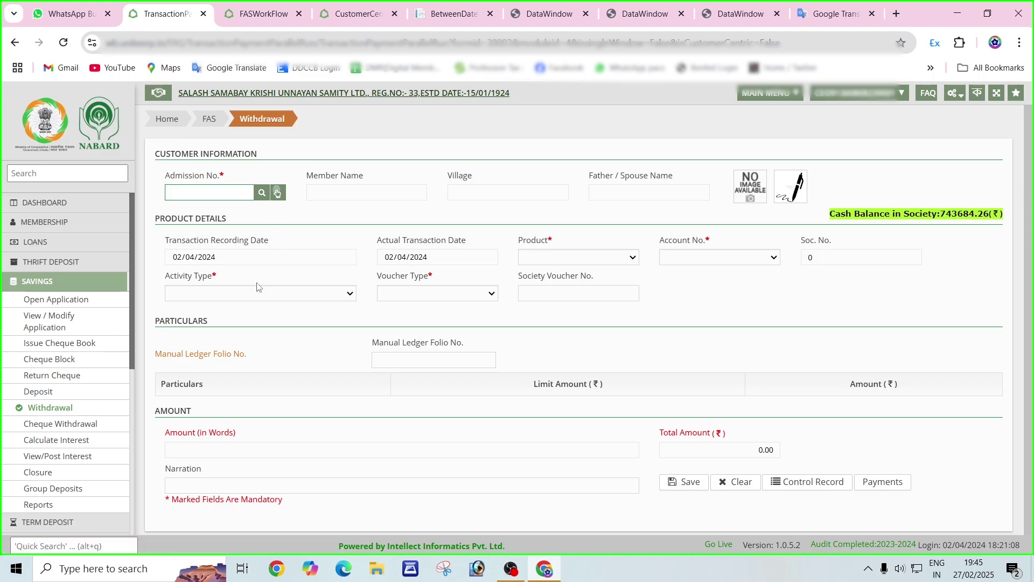
In FAS Pass Voucher, list pending vouchers and post voucher 43 for ₹10000.
{"action": "left_click", "coordinate": [260, 15]}
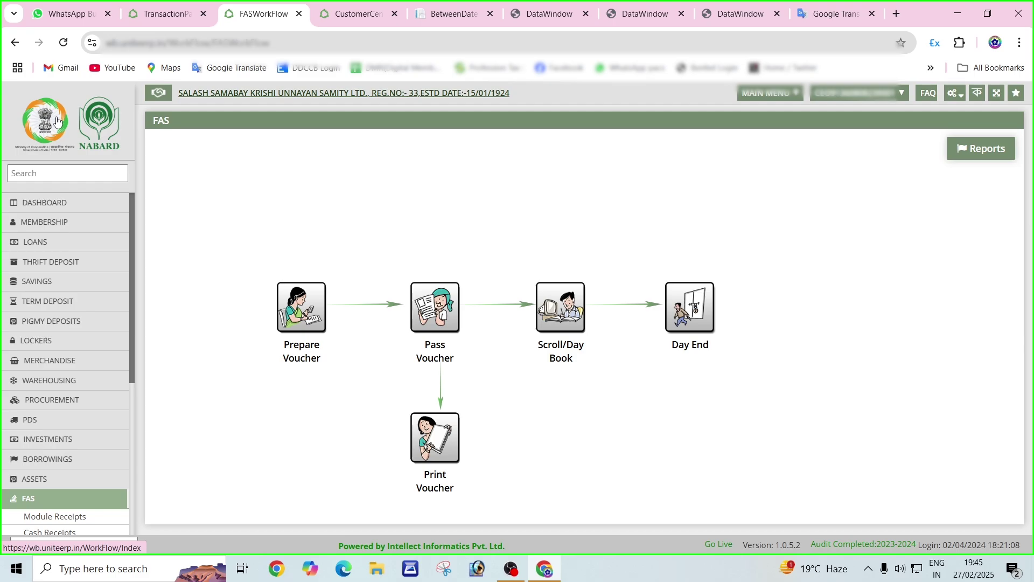
{"action": "scroll", "coordinate": [37, 273], "scroll_direction": "down", "scroll_amount": 5}
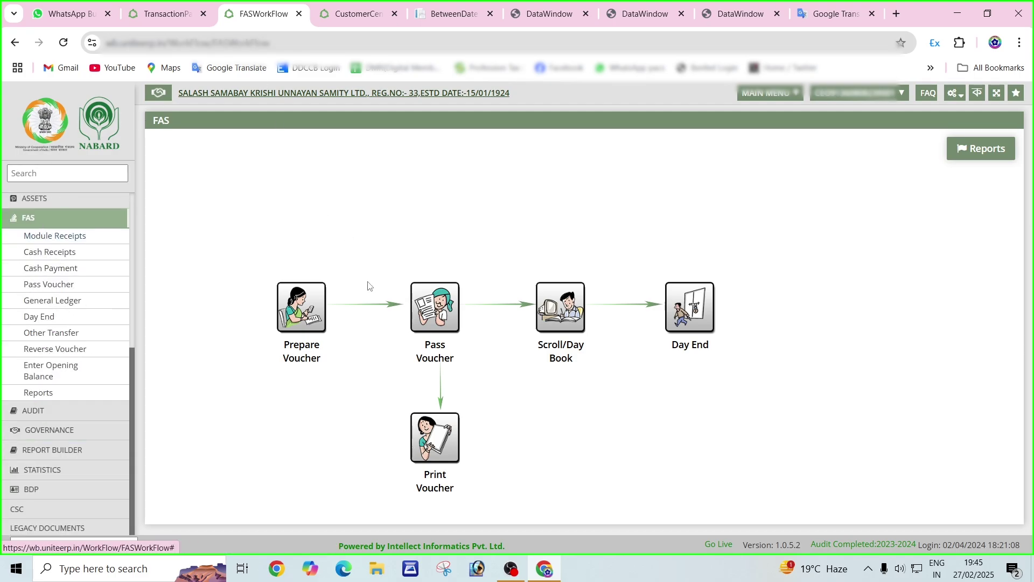
{"action": "left_click", "coordinate": [436, 317]}
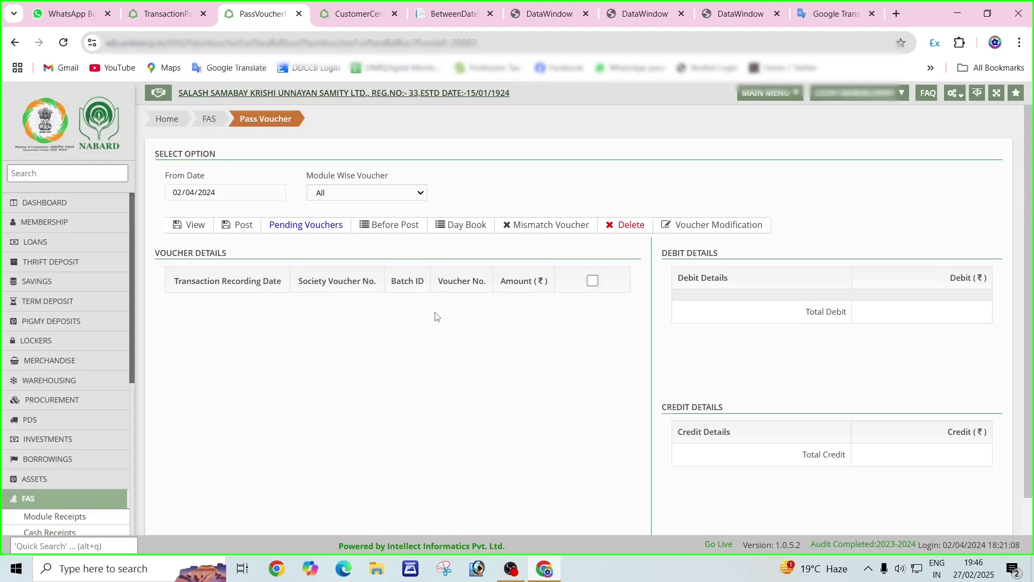
{"action": "left_click", "coordinate": [177, 229]}
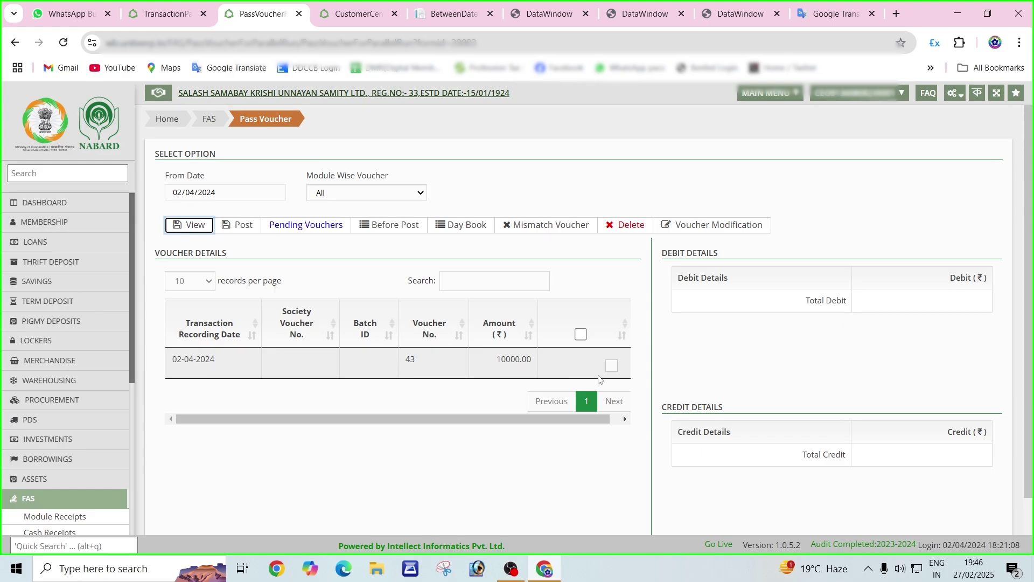
{"action": "left_click", "coordinate": [611, 366]}
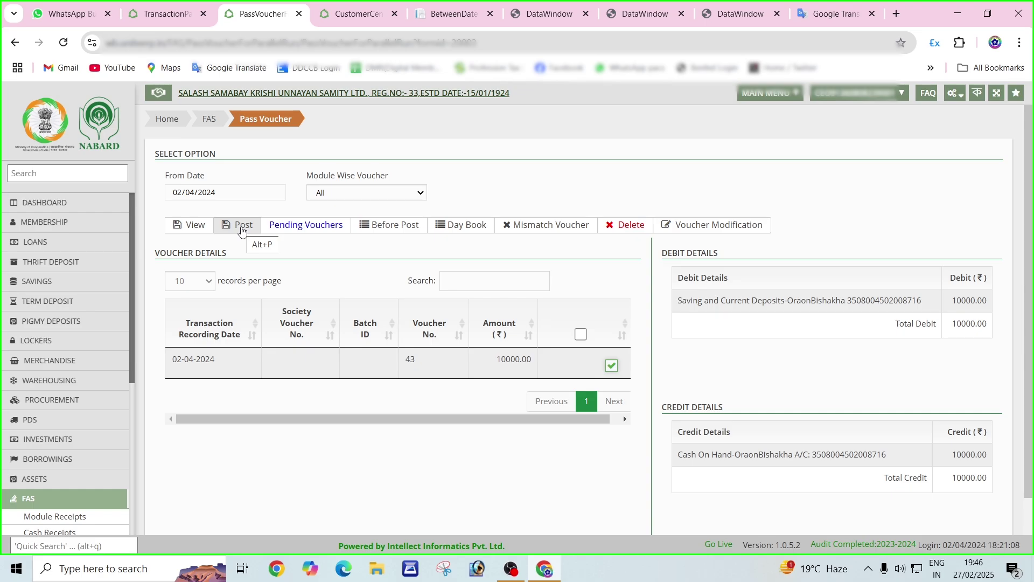
{"action": "left_click", "coordinate": [241, 227]}
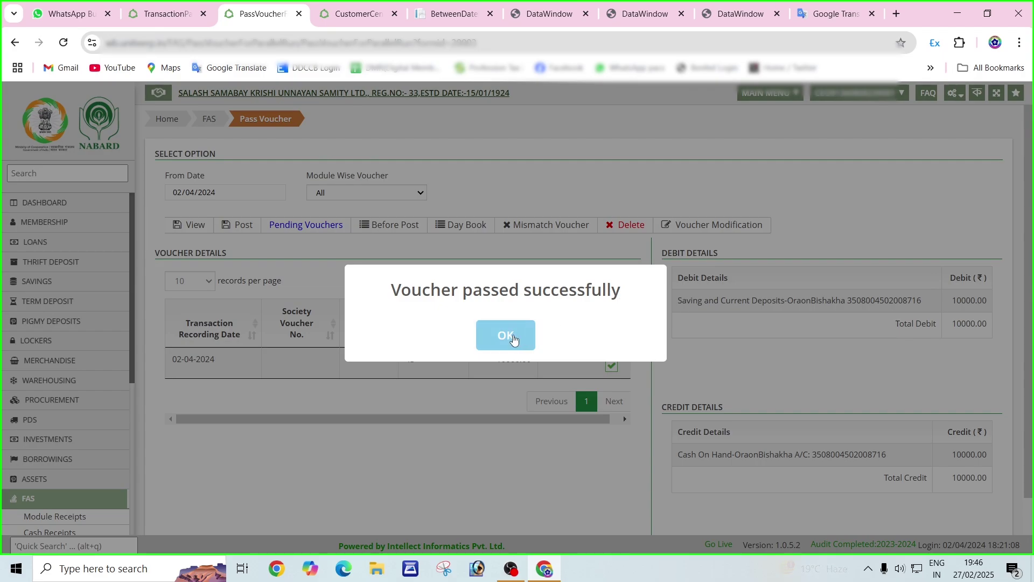
{"action": "left_click", "coordinate": [514, 339]}
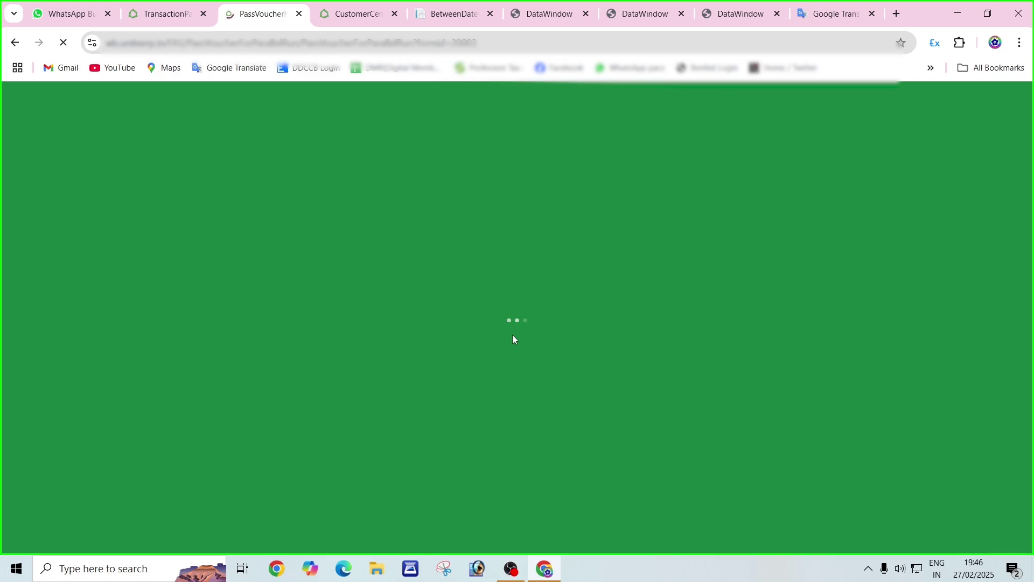
Return to the Withdrawal page and use the FAS breadcrumb to reach the Saving Deposit workflow.
{"action": "left_click", "coordinate": [354, 19]}
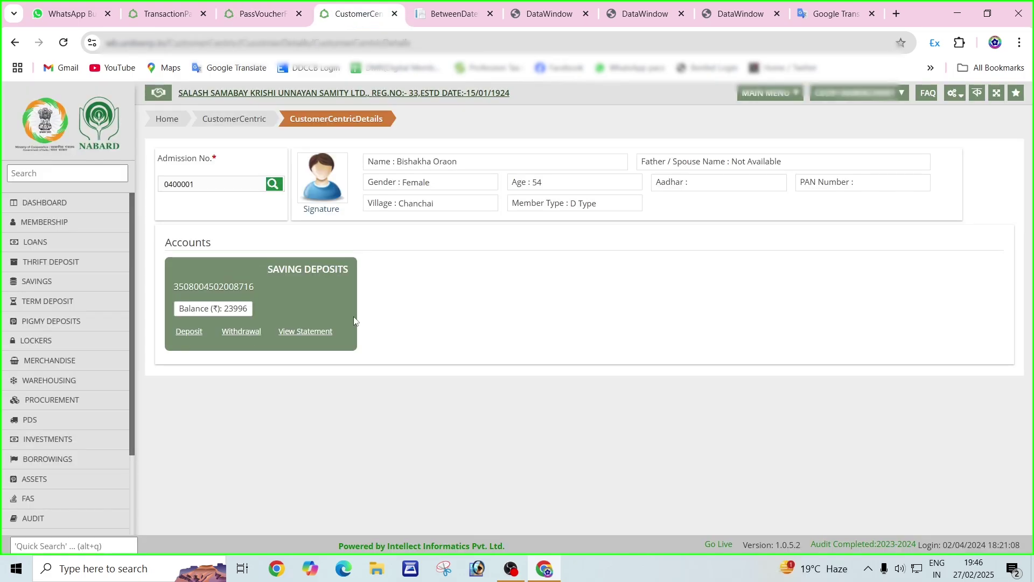
{"action": "key", "text": "ctrl+shift+Tab"}
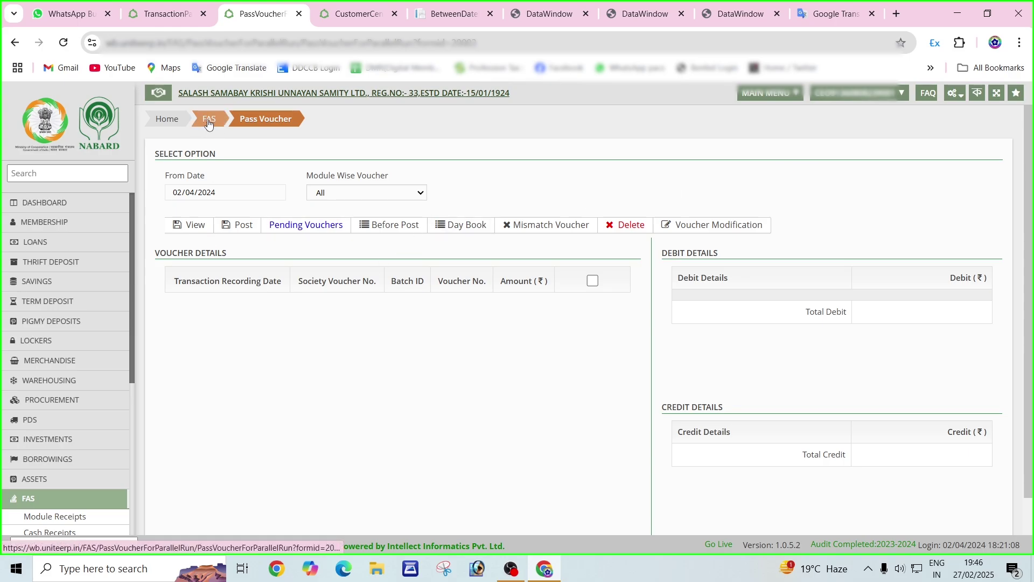
{"action": "left_click", "coordinate": [170, 5]}
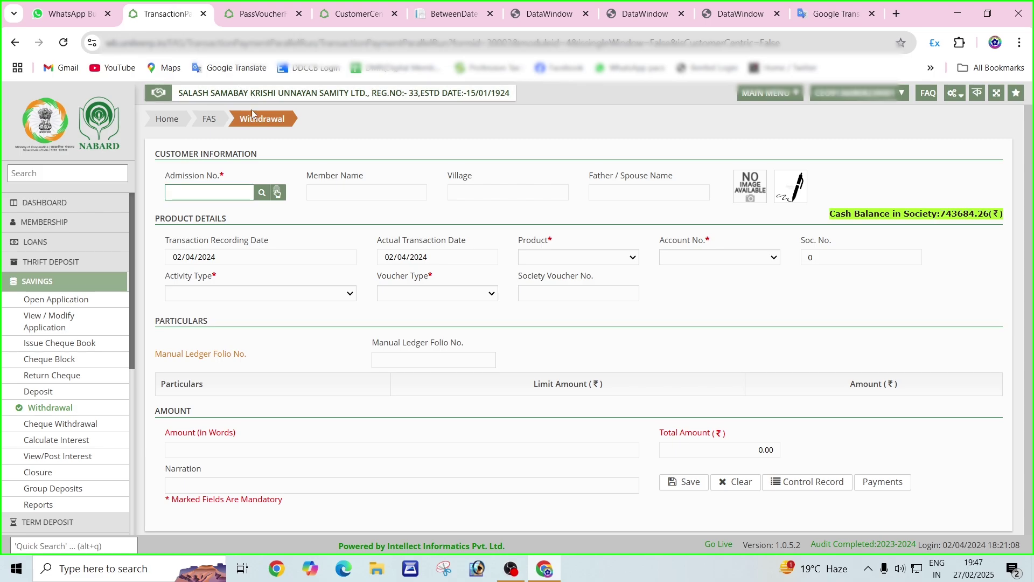
{"action": "left_click", "coordinate": [210, 120]}
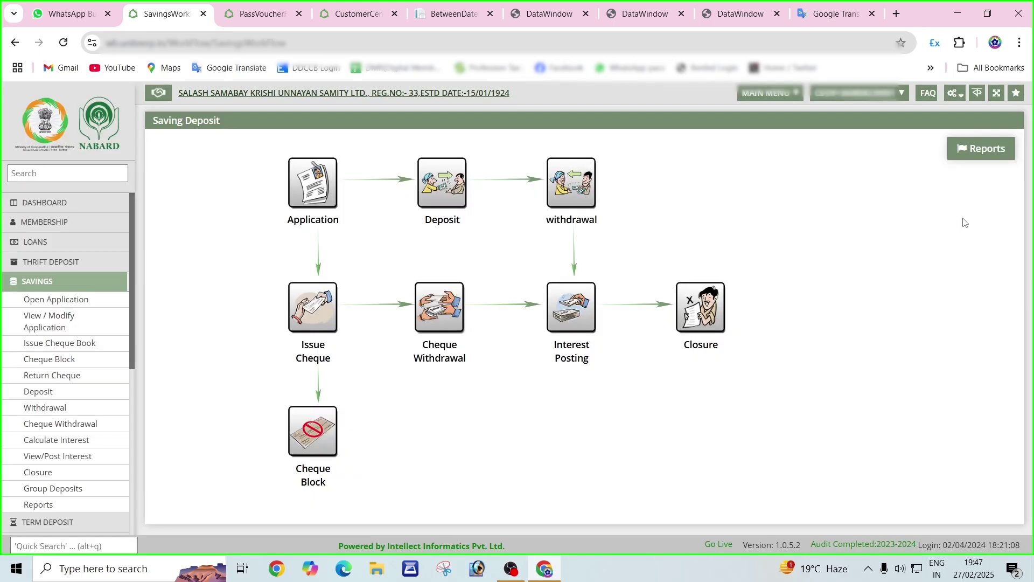
Run the Statement Of Account report for the member's admission number and view it as a PDF.
{"action": "left_click", "coordinate": [976, 155]}
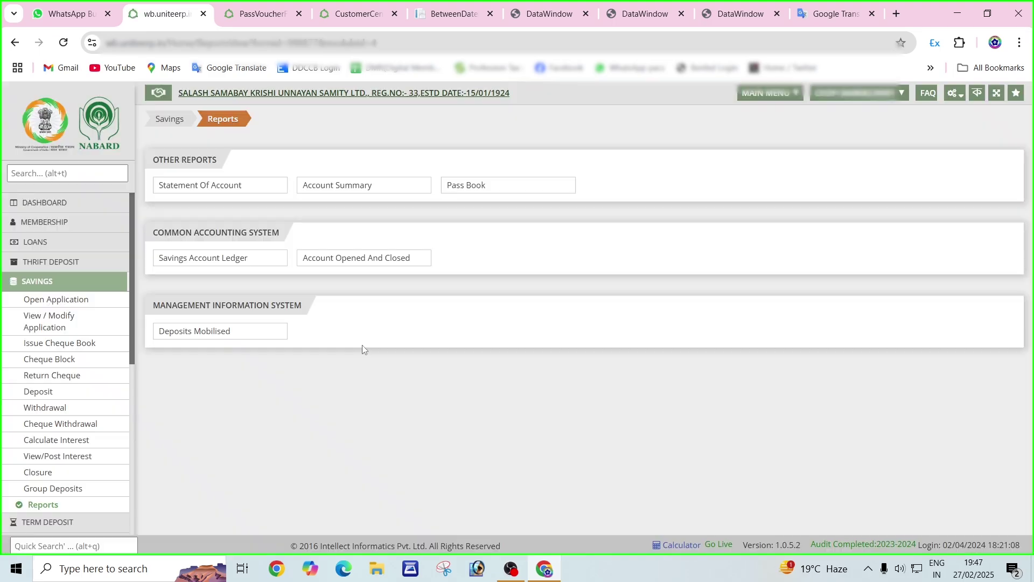
{"action": "left_click", "coordinate": [204, 185]}
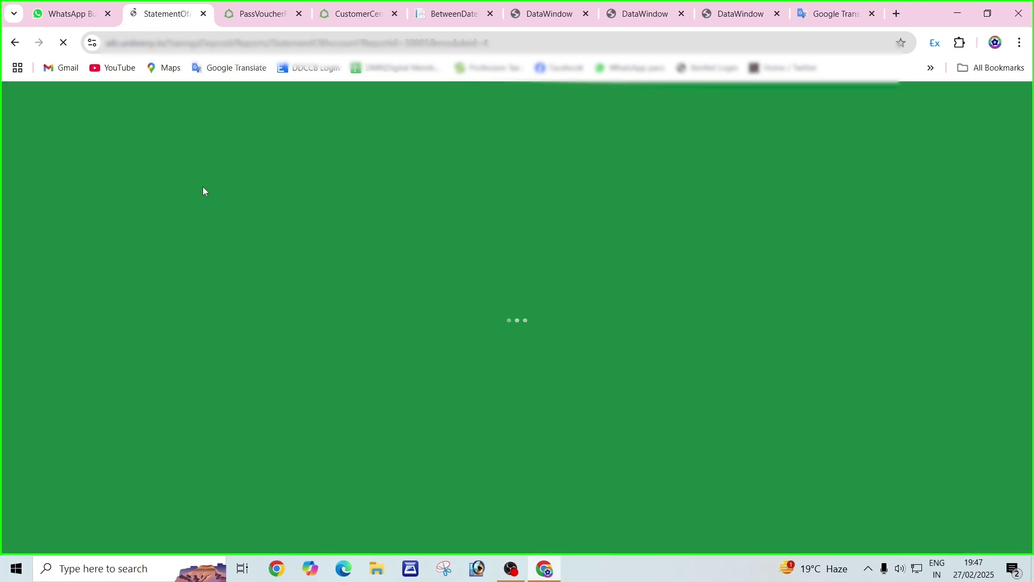
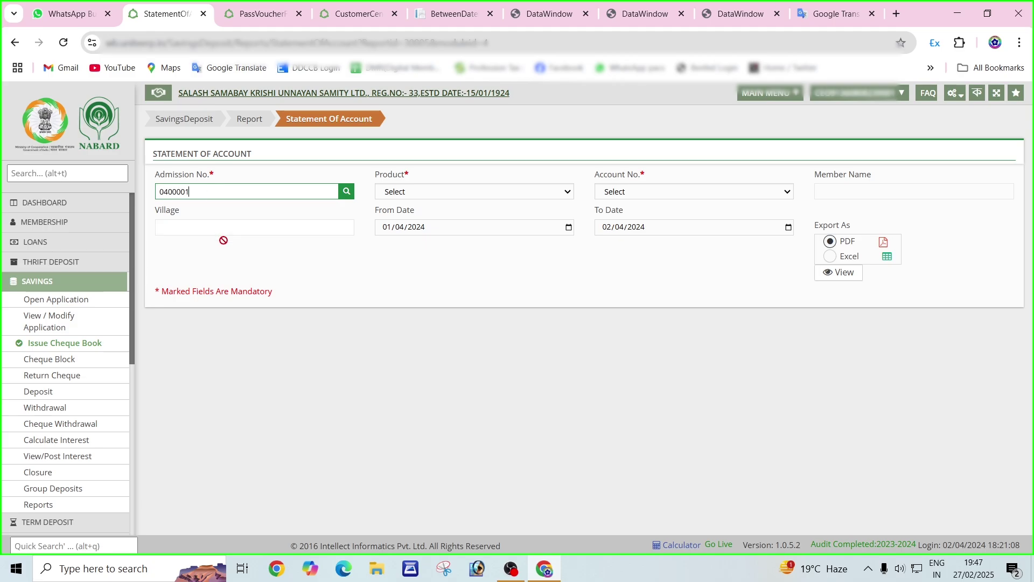
{"action": "key", "text": "Tab"}
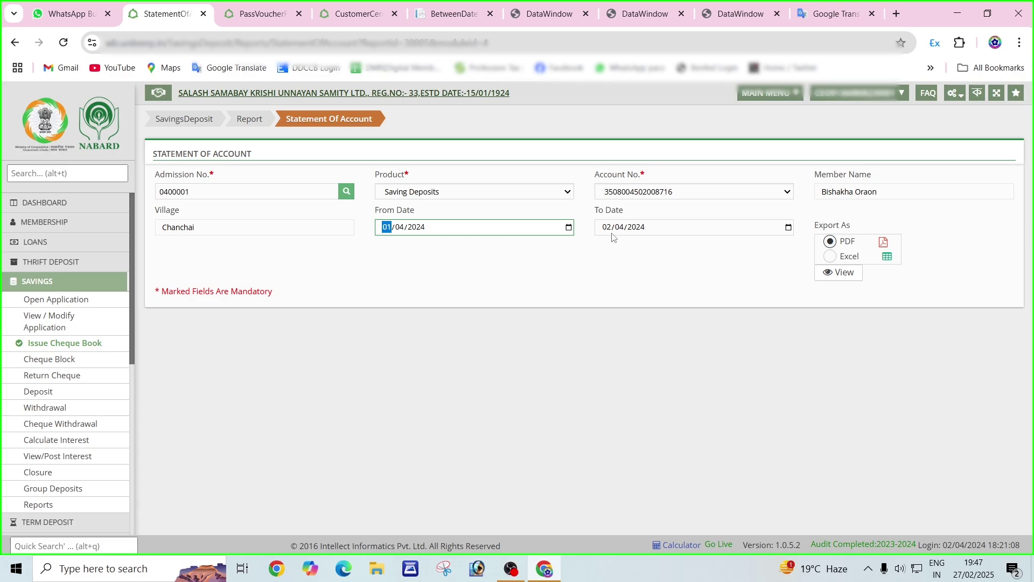
{"action": "left_click", "coordinate": [844, 275]}
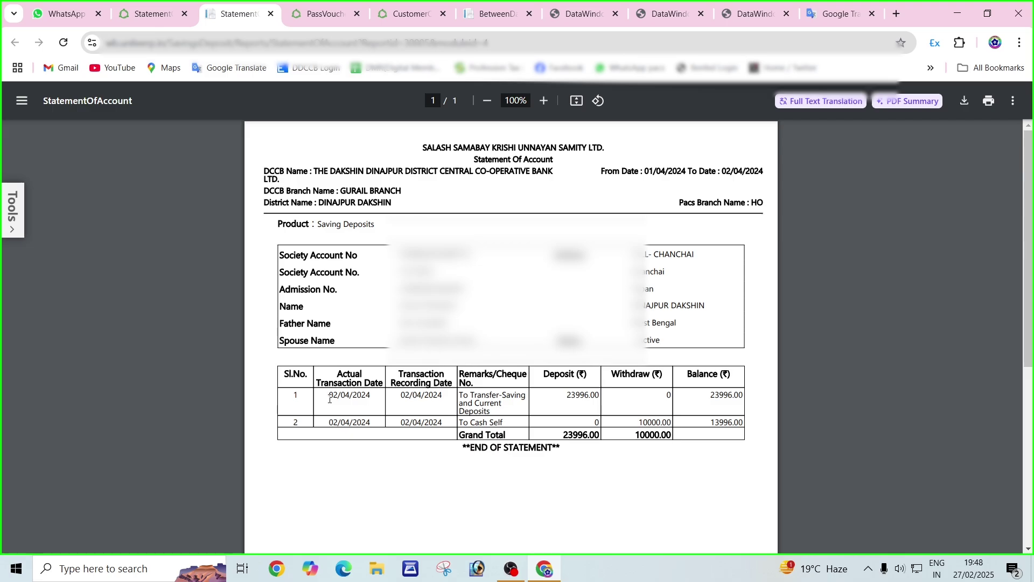
Verify the statement's 23996.00 balance and 10000.00 withdrawal rows, then go back to the Services home page.
{"action": "left_click_drag", "start_coordinate": [329, 396], "coordinate": [381, 396]}
{"action": "left_click", "coordinate": [384, 397]}
{"action": "left_click_drag", "start_coordinate": [709, 396], "coordinate": [739, 395]}
{"action": "left_click", "coordinate": [767, 411]}
{"action": "left_click_drag", "start_coordinate": [650, 424], "coordinate": [657, 424]}
{"action": "left_click", "coordinate": [713, 427]}
{"action": "left_click", "coordinate": [151, 14]}
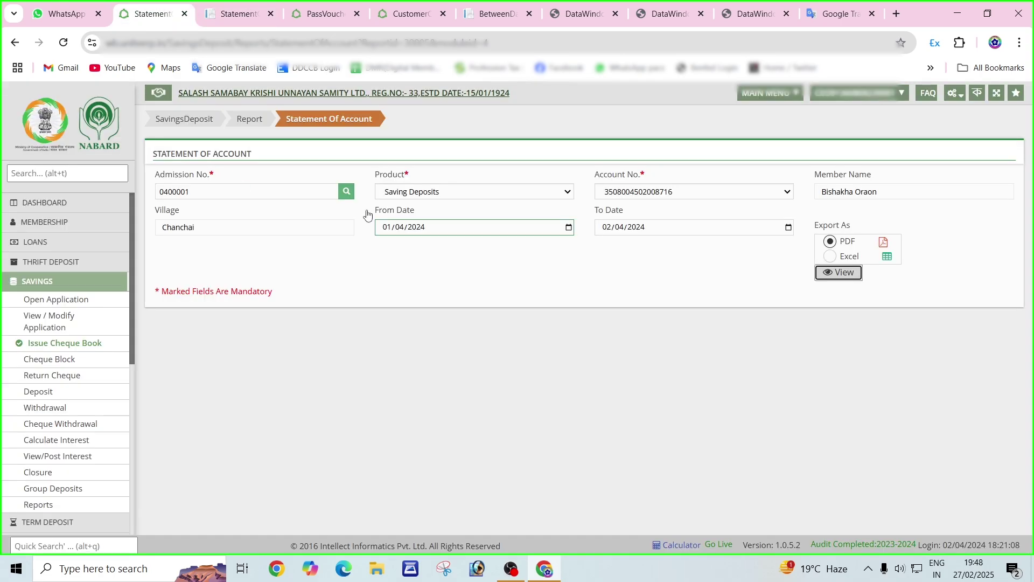
{"action": "left_click", "coordinate": [27, 118]}
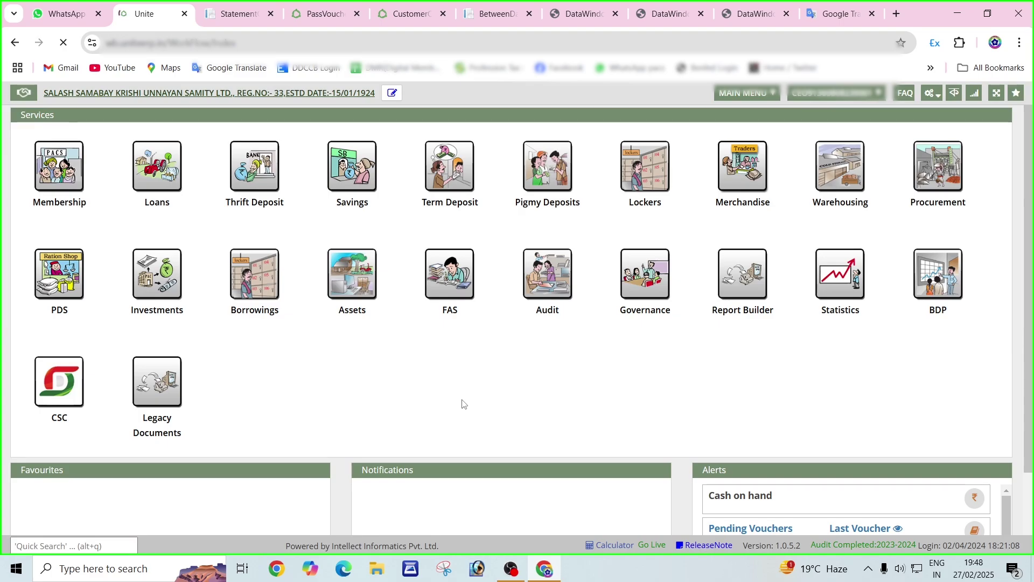